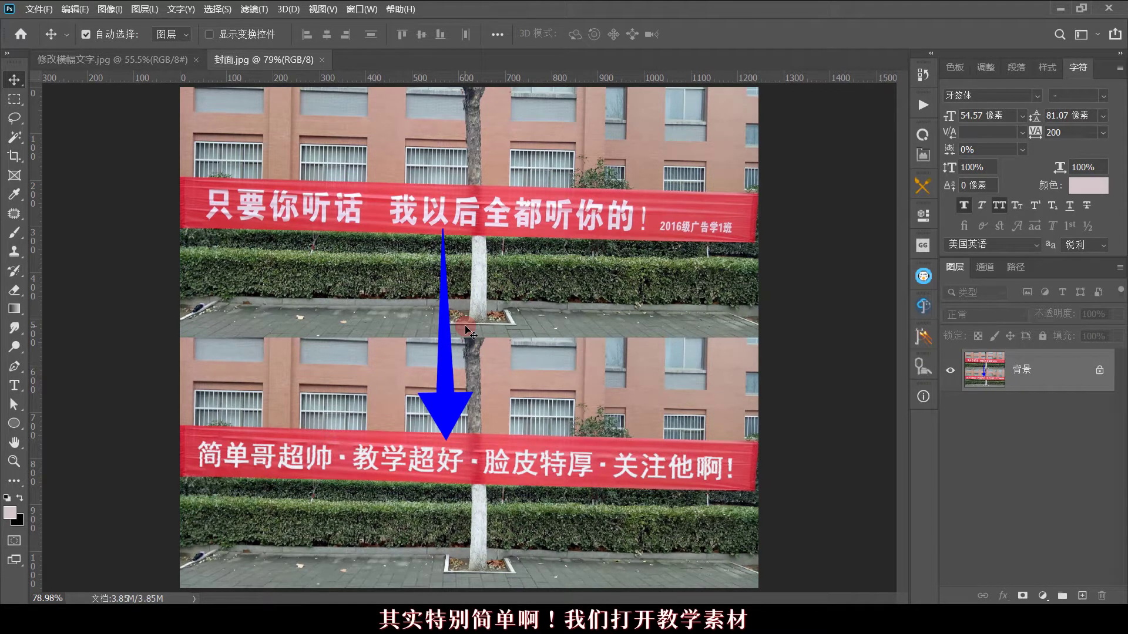
# Bring the 修改横幅文字.jpg banner photo document to the front.
pyautogui.click(134, 60)
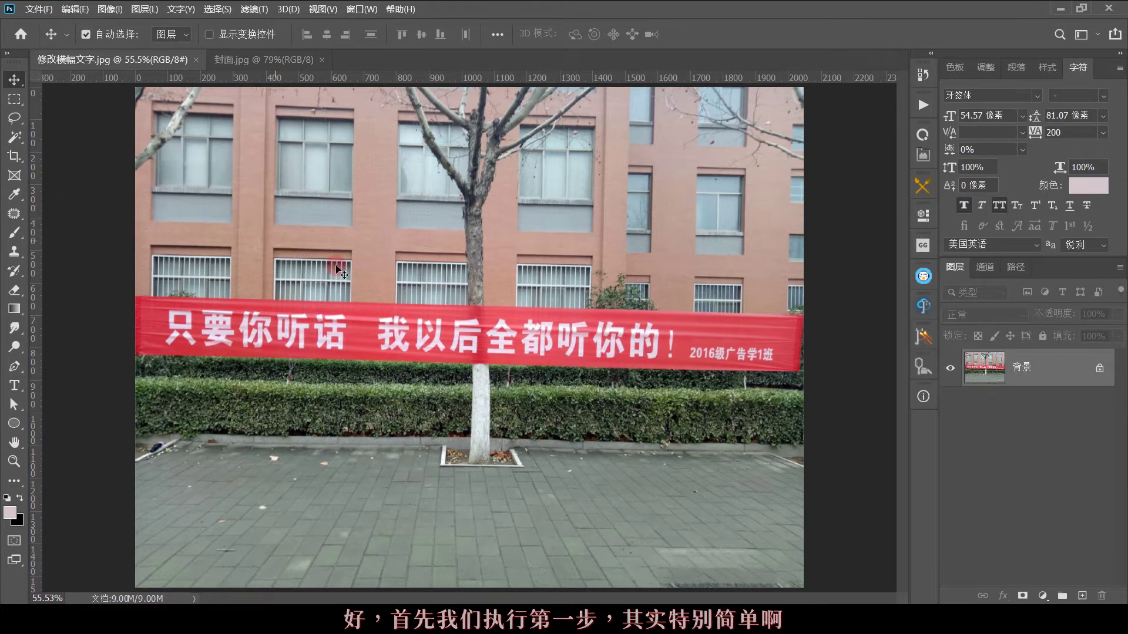
# Zoom in and select the Patch Tool from the healing tool group.
pyautogui.scroll(5, 237, 282)
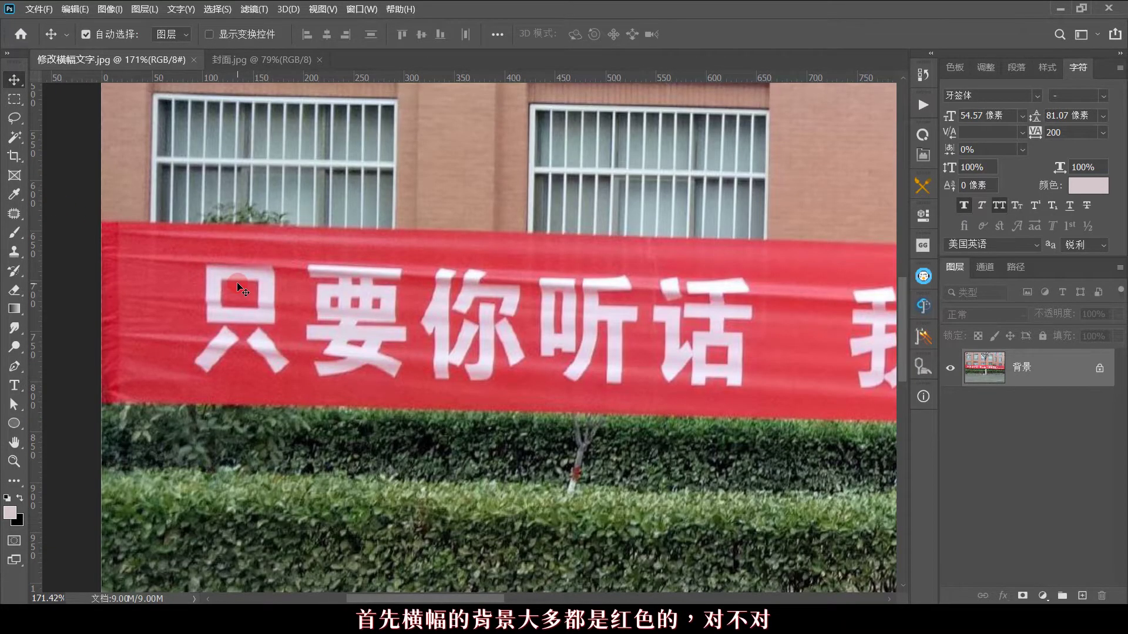
pyautogui.click(18, 216)
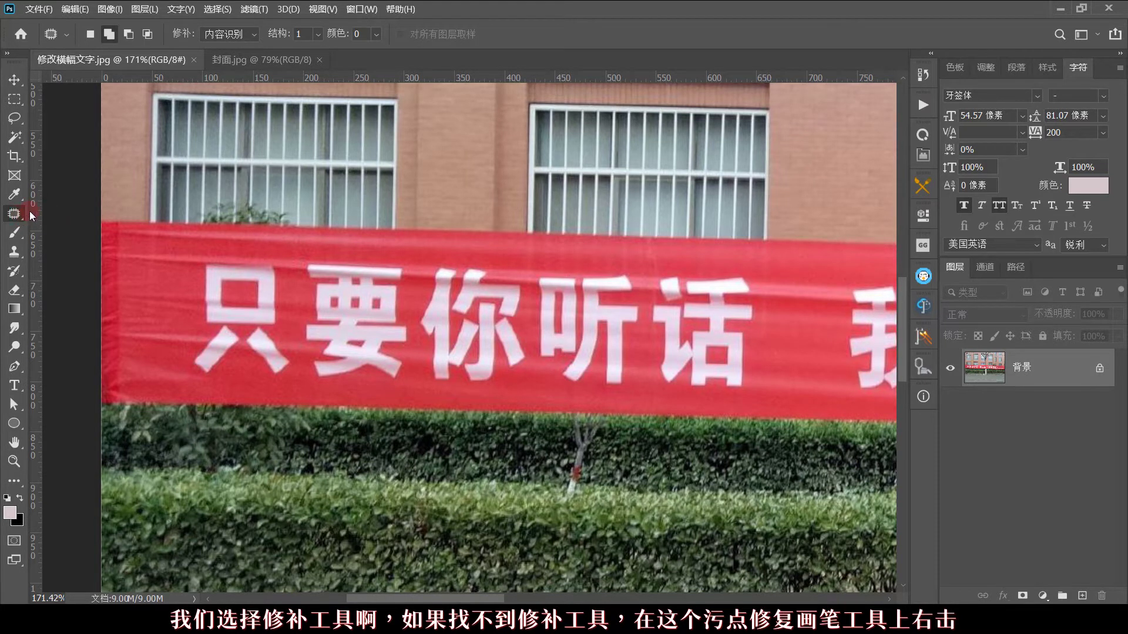
pyautogui.hotkey('shift', 'j')
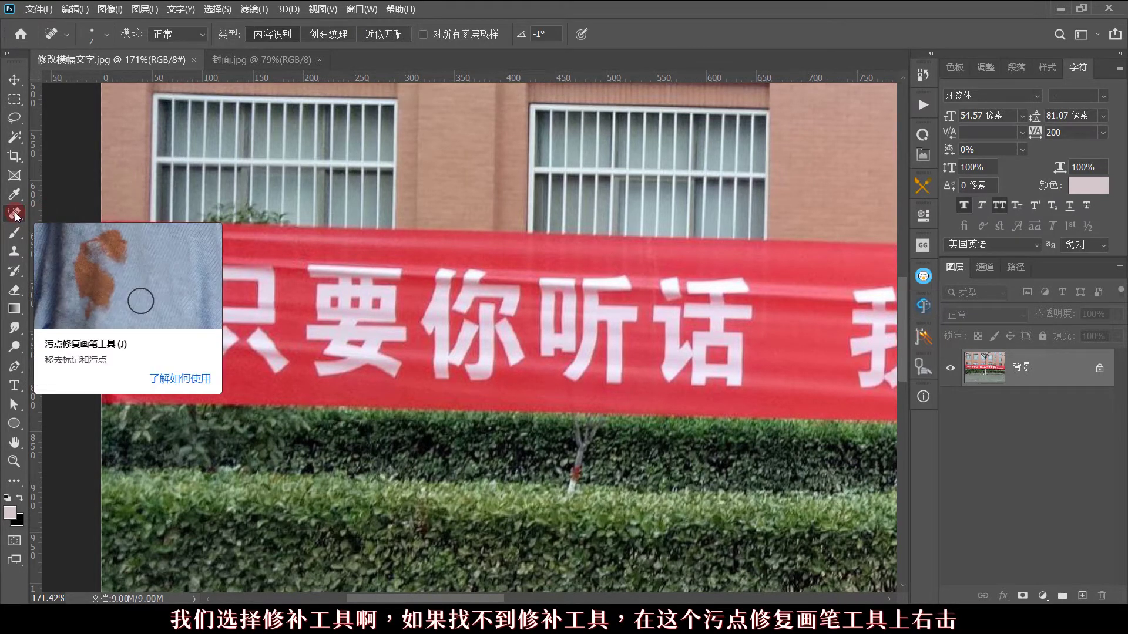
pyautogui.rightClick(17, 216)
pyautogui.click(75, 240)
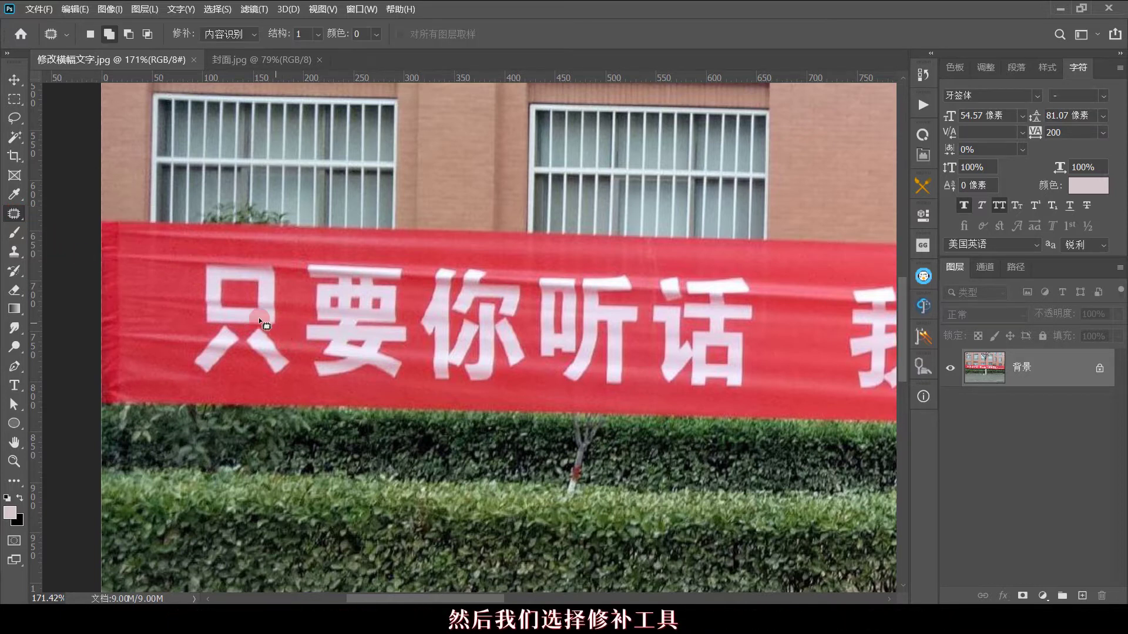
# Outline the character 只 and drag it onto plain red fabric to patch it out.
pyautogui.scroll(3, 227, 291)
pyautogui.scroll(2, 208, 218)
pyautogui.moveTo(193, 223); pyautogui.dragTo(170, 383)
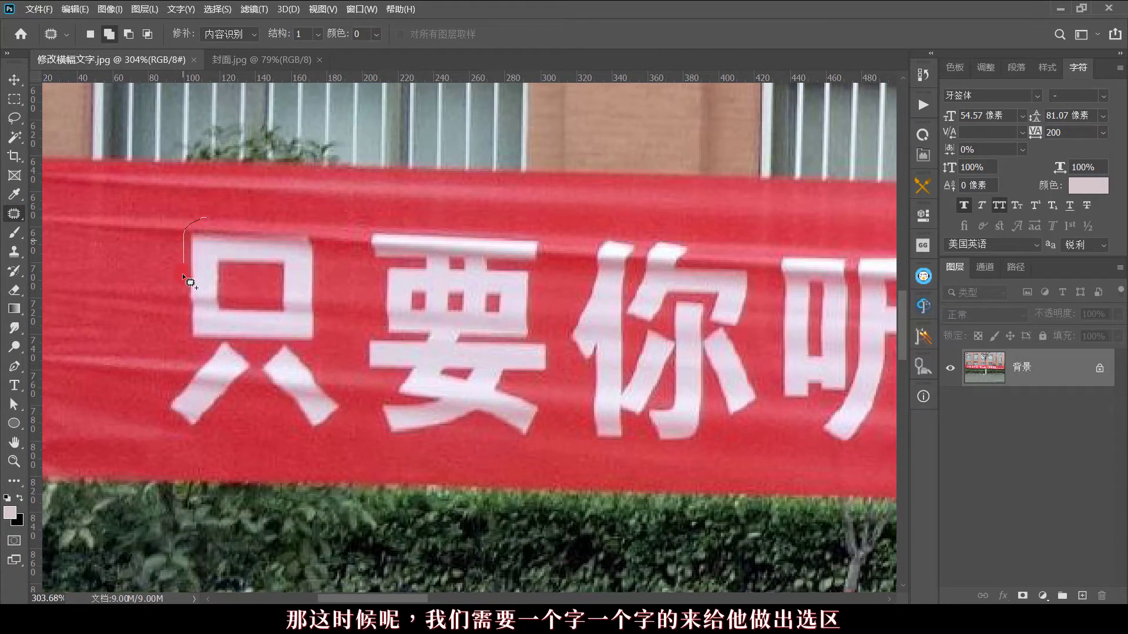
pyautogui.moveTo(174, 426); pyautogui.dragTo(269, 441)
pyautogui.moveTo(345, 369); pyautogui.dragTo(315, 227)
pyautogui.moveTo(297, 290)
pyautogui.mouseDown()
pyautogui.moveTo(266, 300)
pyautogui.moveTo(128, 288)
pyautogui.mouseUp()
# Deselect, then patch out 要 and the other remaining characters with clean red fabric.
pyautogui.hotkey('ctrl', 'd')
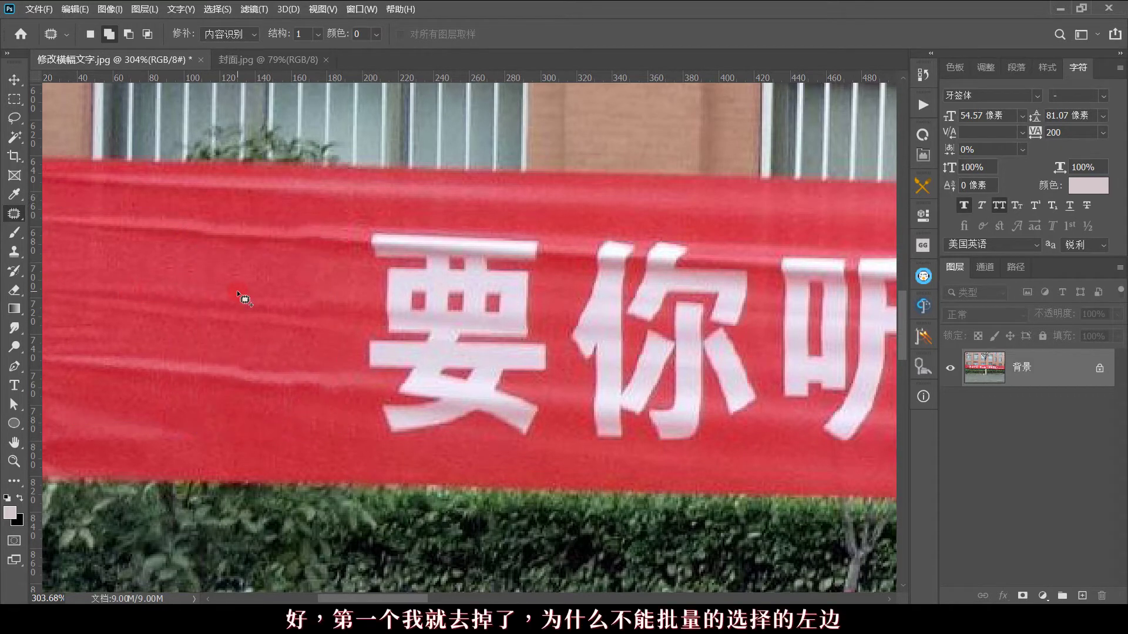
pyautogui.scroll(-2, 164, 288)
pyautogui.scroll(-2, 163, 288)
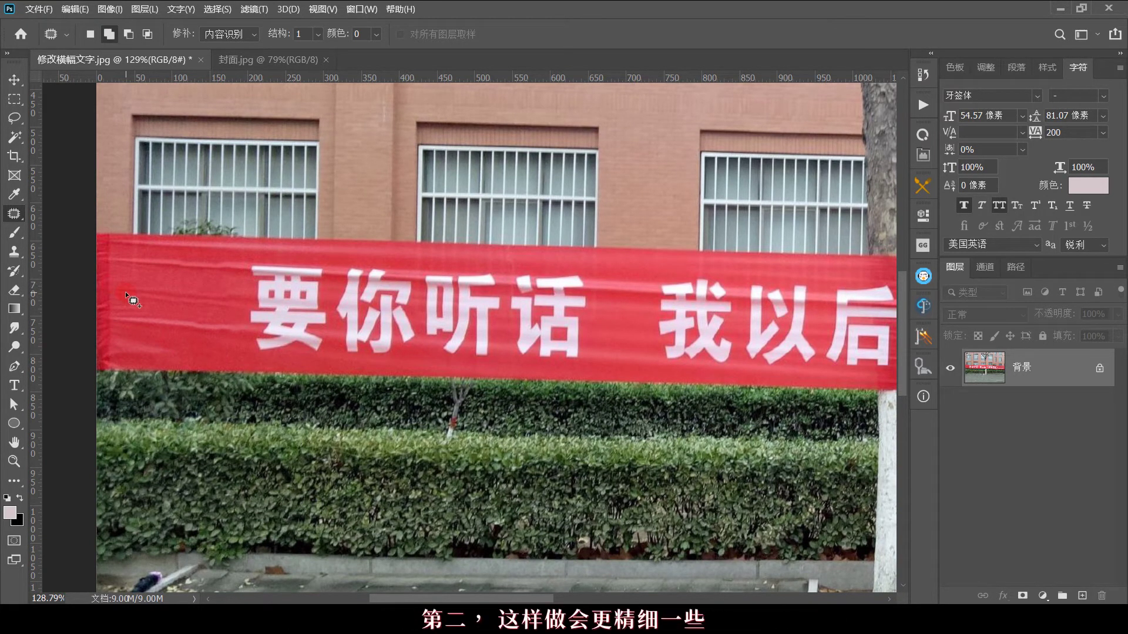
pyautogui.scroll(2, 316, 344)
pyautogui.scroll(2, 263, 289)
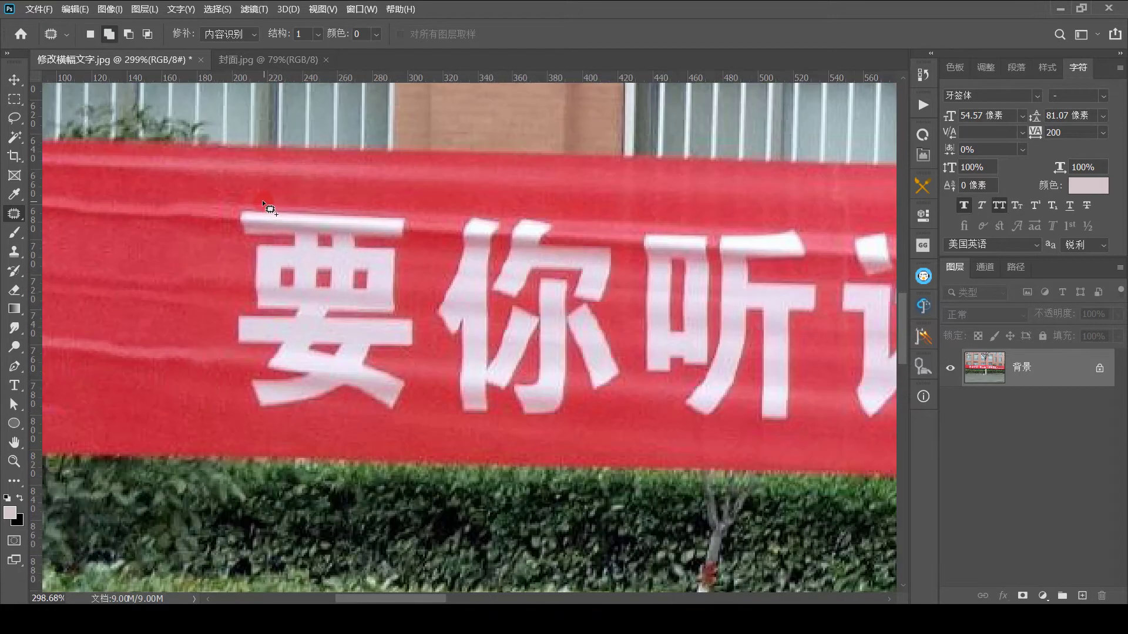
pyautogui.moveTo(259, 198)
pyautogui.mouseDown()
pyautogui.moveTo(229, 274)
pyautogui.moveTo(241, 401)
pyautogui.mouseUp()
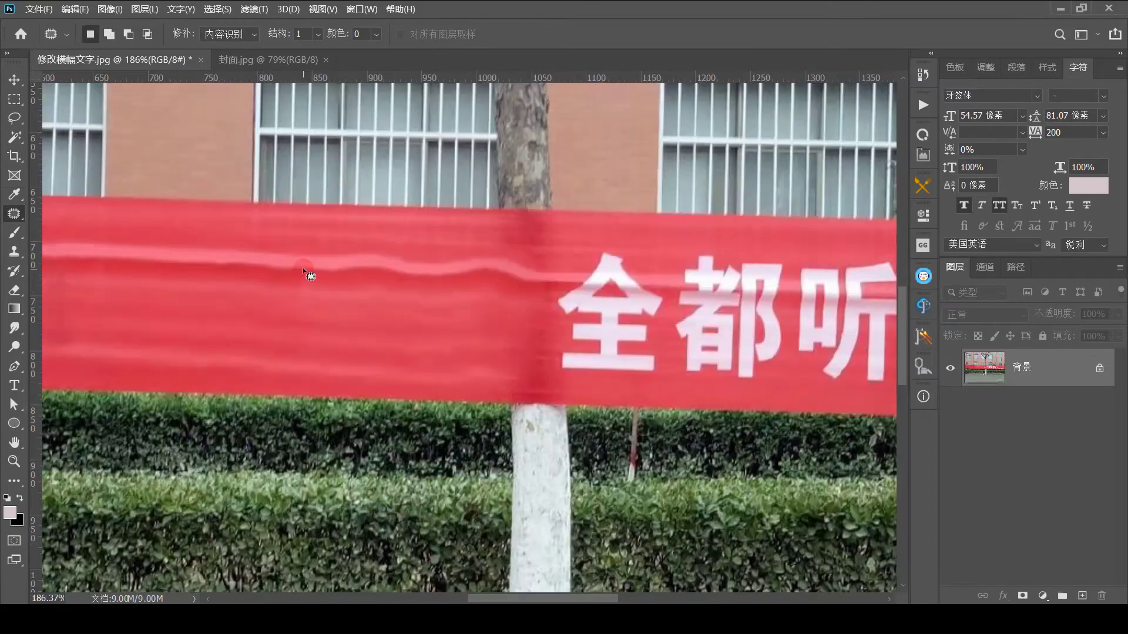
pyautogui.moveTo(418, 240); pyautogui.dragTo(500, 418)
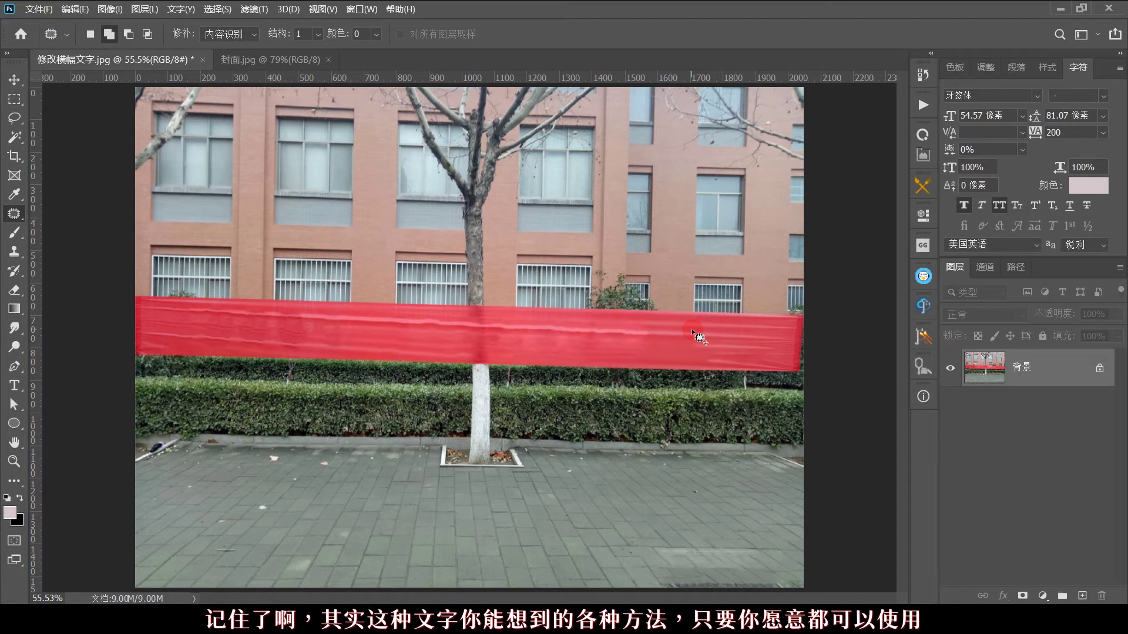
# Type the slogan 简单哥超帅·脸皮超厚·教学超好·大家关注他啊！ onto the banner.
pyautogui.click(14, 385)
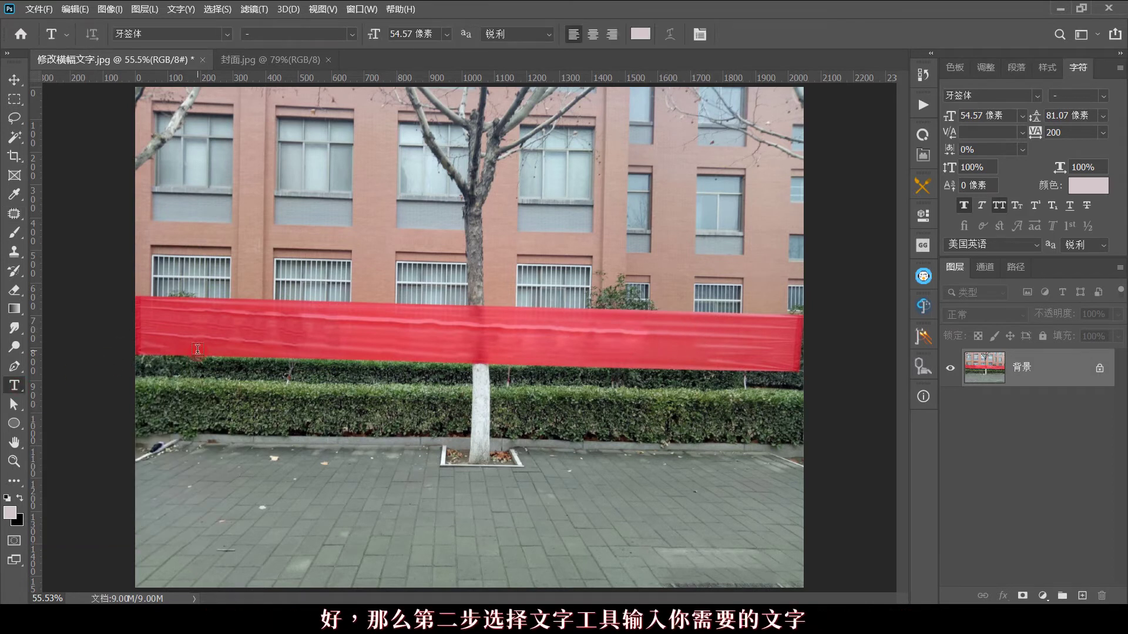
pyautogui.click(190, 335)
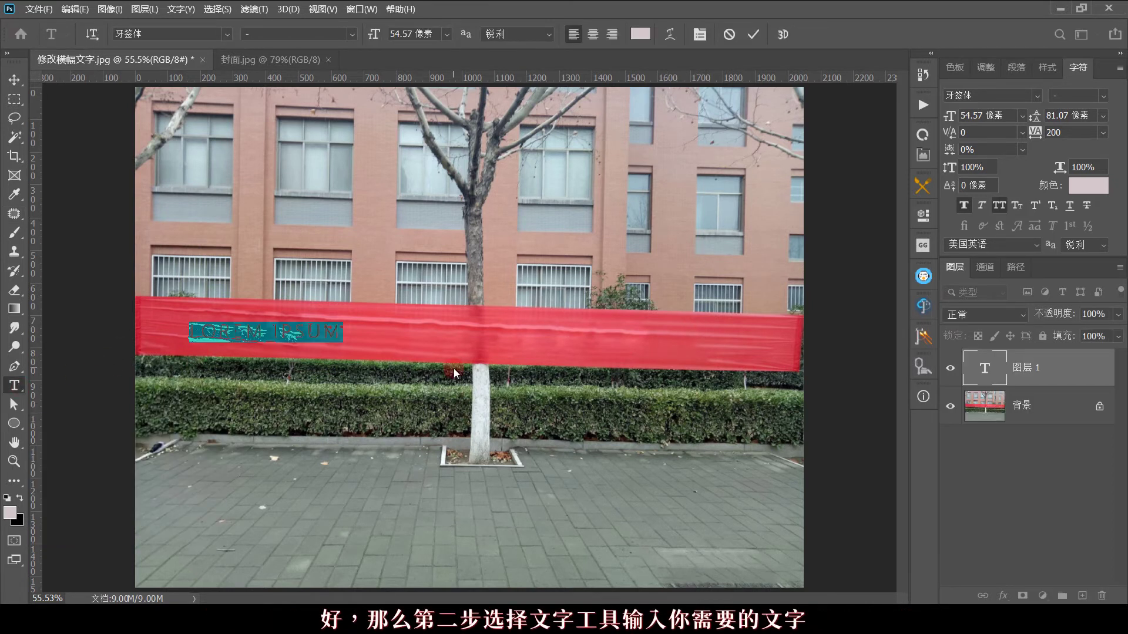
pyautogui.write('chaosh超帅·脸皮超厚·')
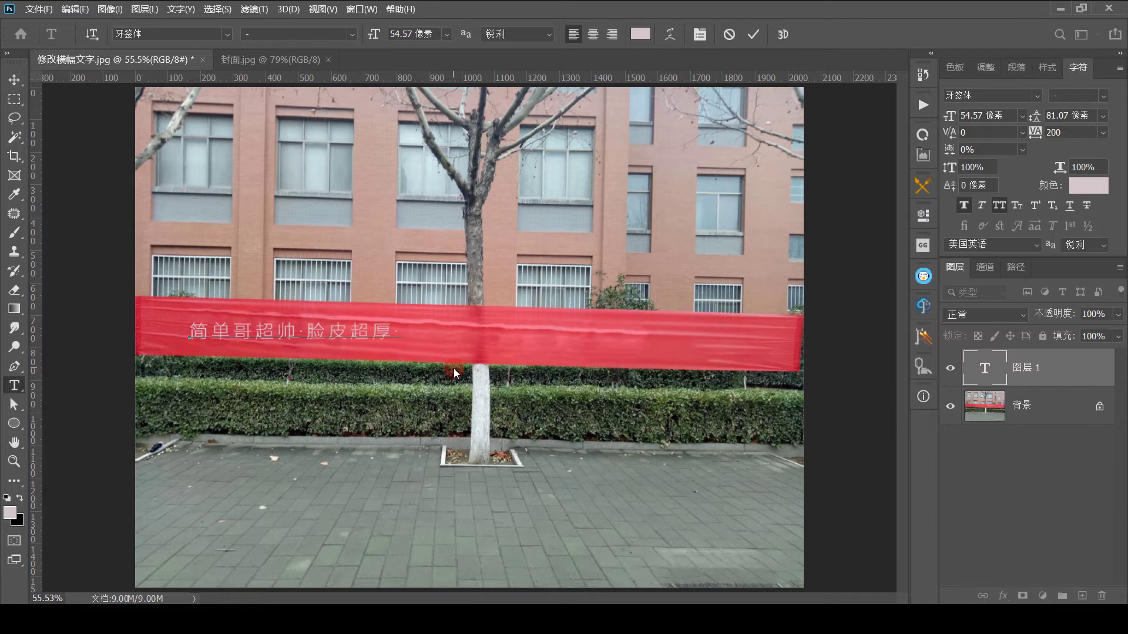
pyautogui.write('教学超好·大家关注他啊！')
pyautogui.click(14, 79)
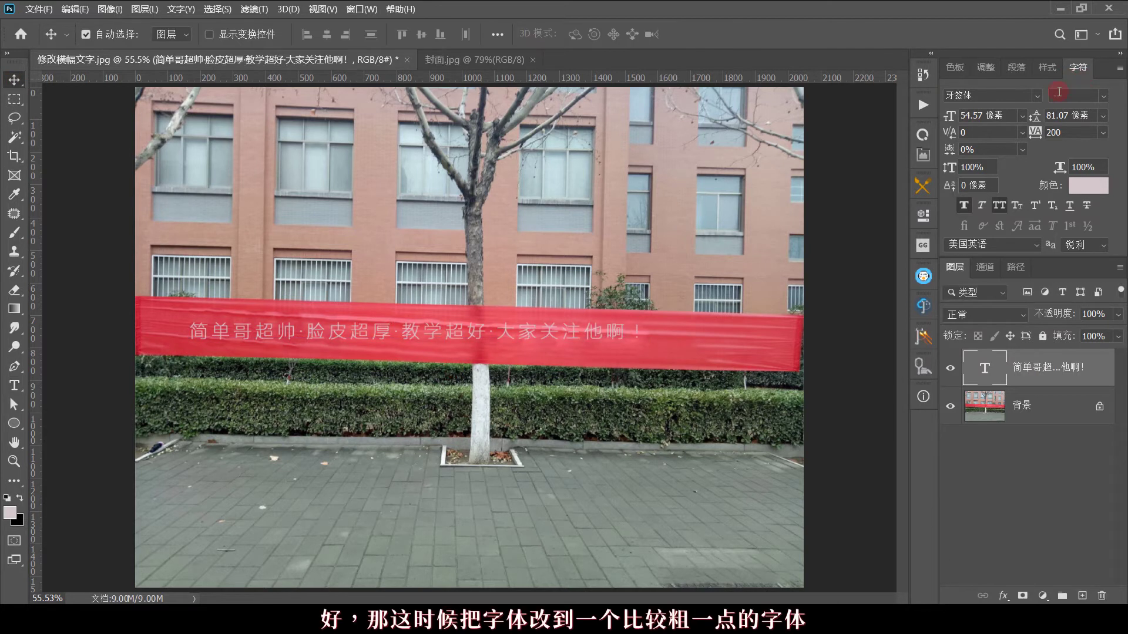
# Set the slogan's font to 方正粗宋简体 and its colour to white.
pyautogui.click(1037, 95)
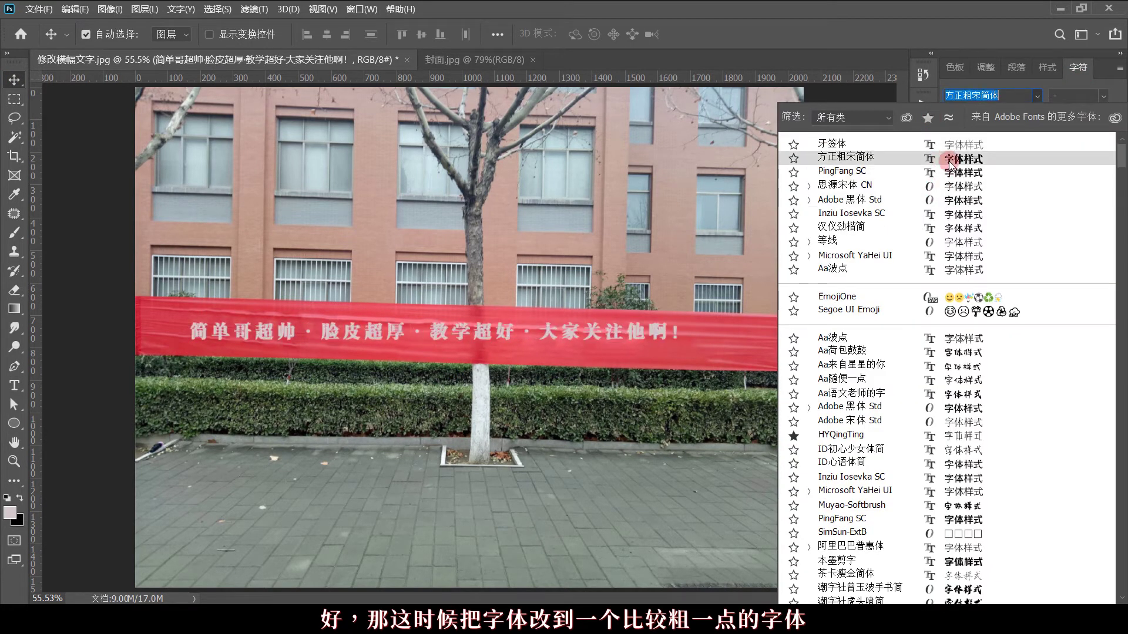
pyautogui.click(940, 158)
pyautogui.click(1103, 184)
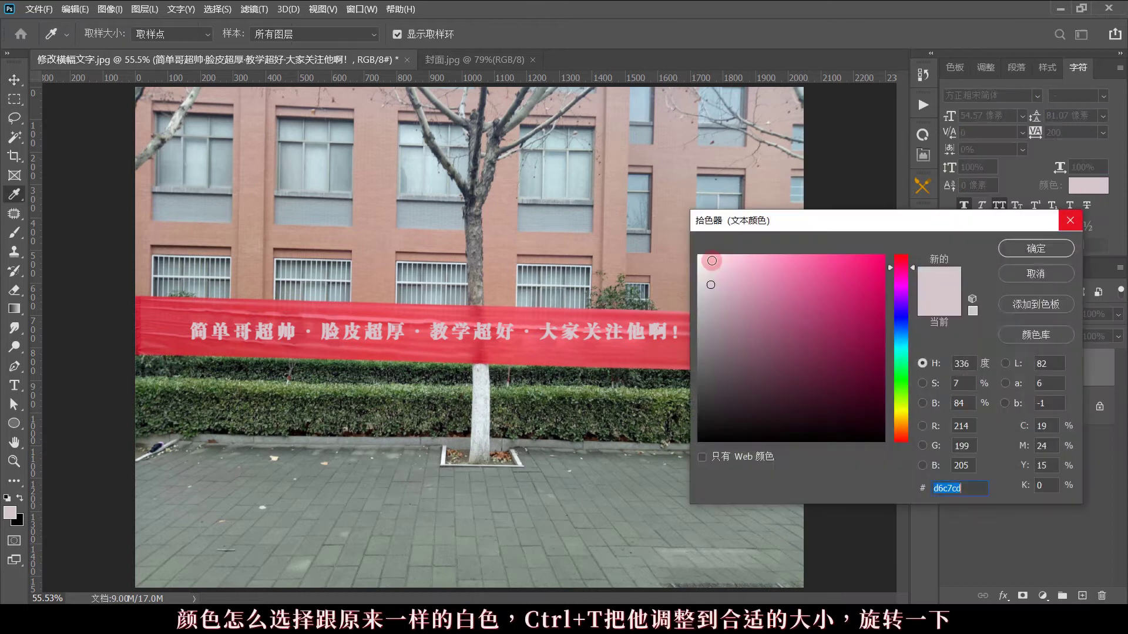
pyautogui.click(700, 257)
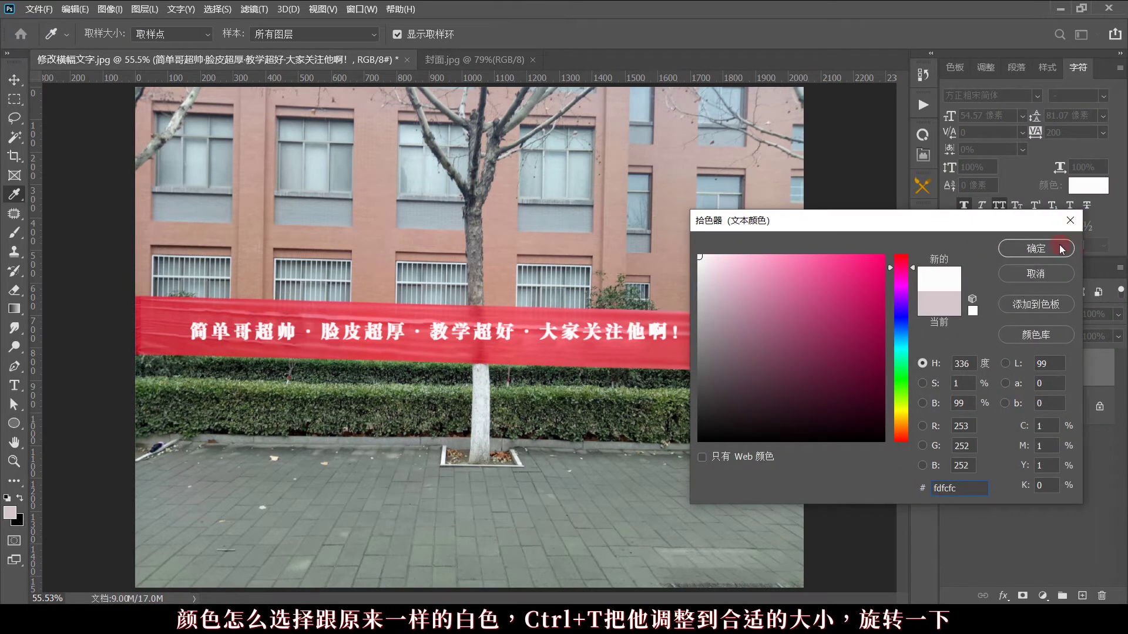
pyautogui.click(1062, 248)
# Scale and rotate the slogan so it spans the banner.
pyautogui.hotkey('ctrl', 't')
pyautogui.moveTo(693, 343)
pyautogui.mouseDown()
pyautogui.moveTo(802, 390)
pyautogui.moveTo(777, 361)
pyautogui.mouseUp()
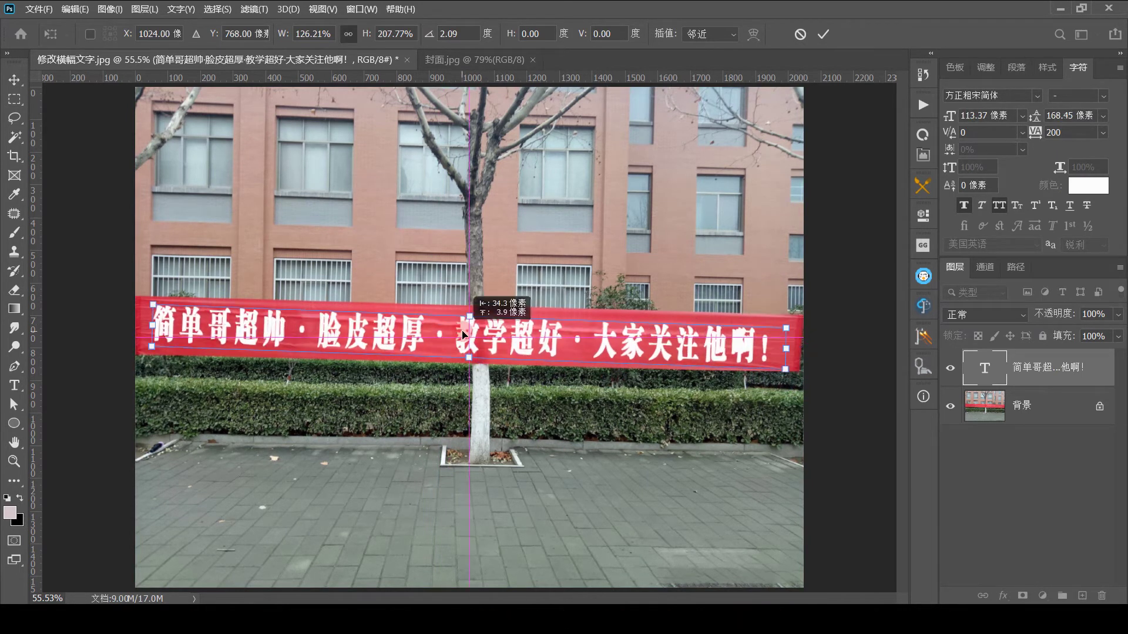
pyautogui.click(846, 370)
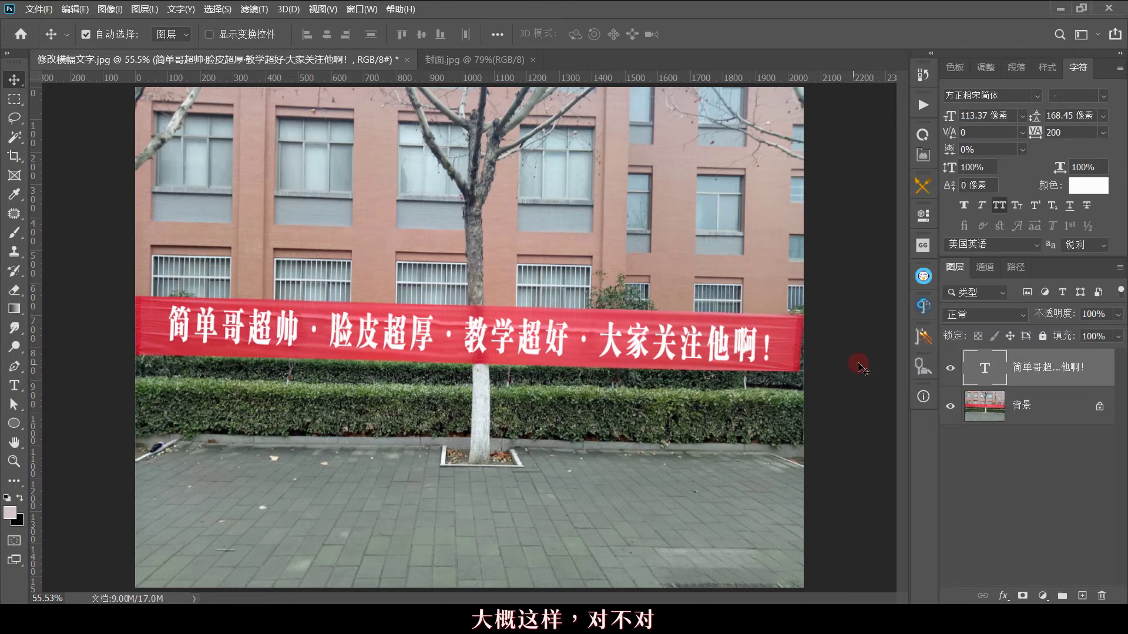
# Hide the text layer, save the image as 修改横幅文字1.psd, then show the text again.
pyautogui.click(950, 369)
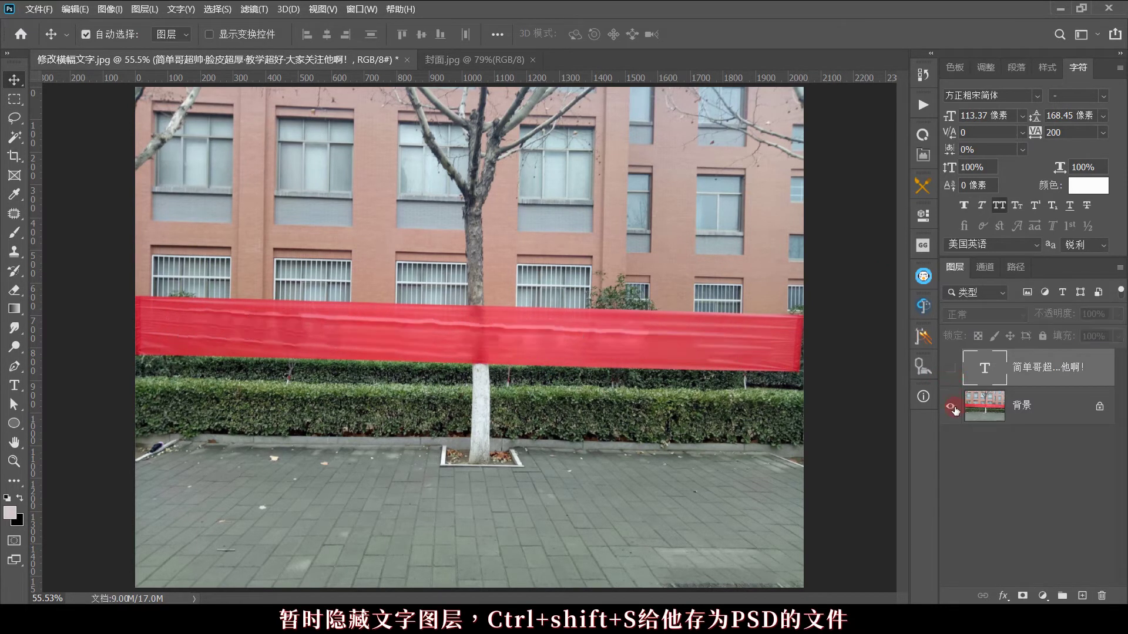
pyautogui.hotkey('ctrl', 'shift', 's')
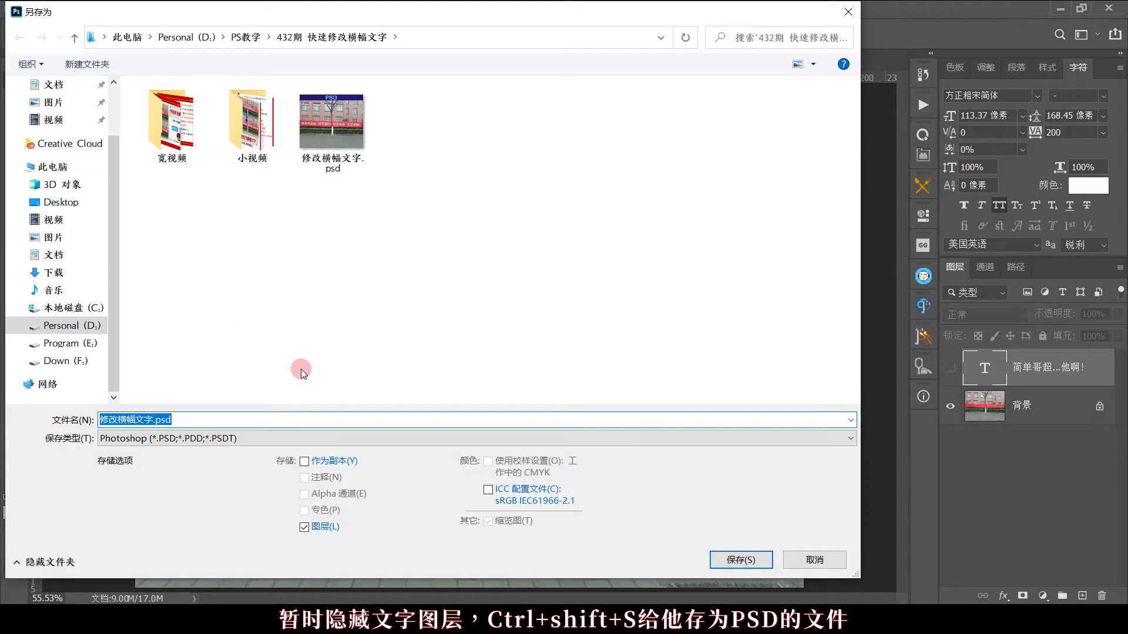
pyautogui.press('Right')
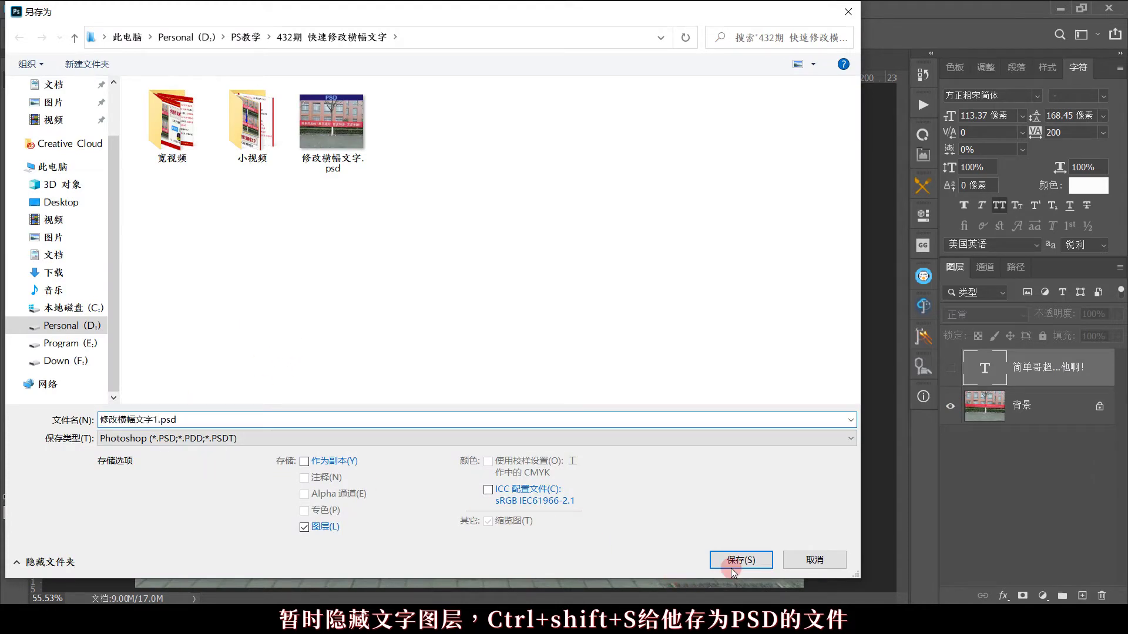
pyautogui.click(732, 567)
pyautogui.click(953, 371)
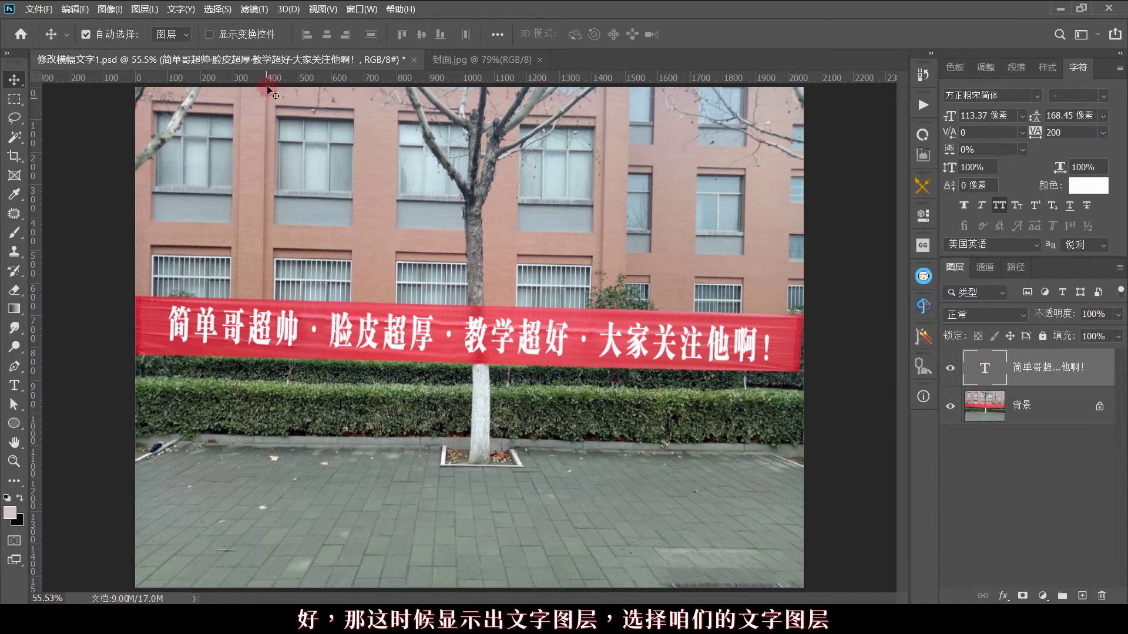
# Convert the text to a smart object and apply Displace using 修改横幅文字1.psd as the map.
pyautogui.click(254, 9)
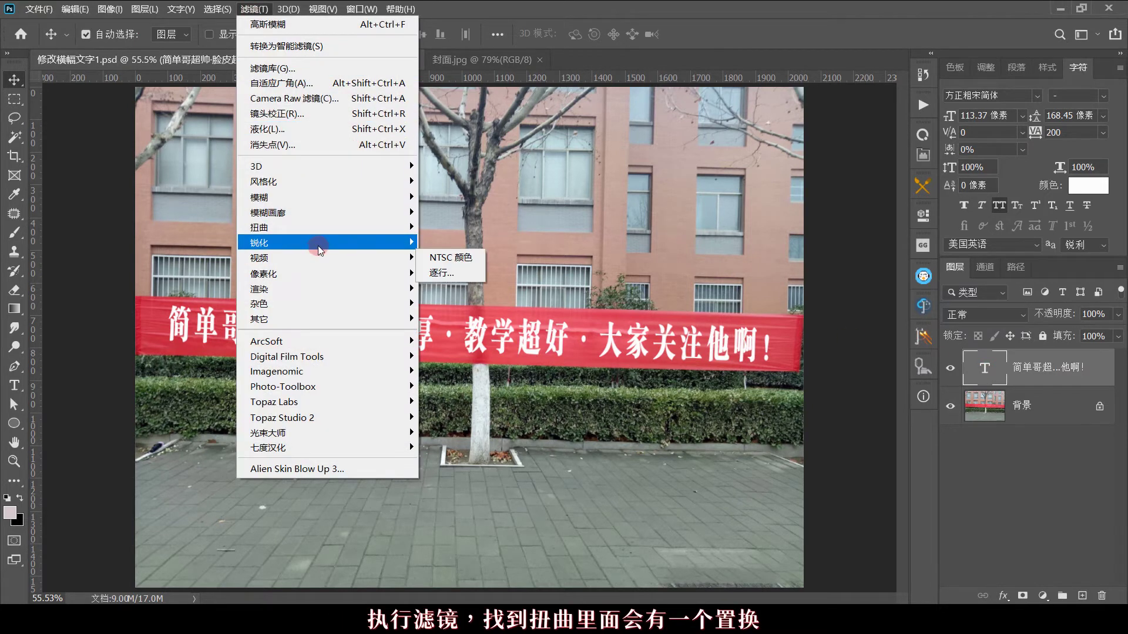
pyautogui.moveTo(326, 228)
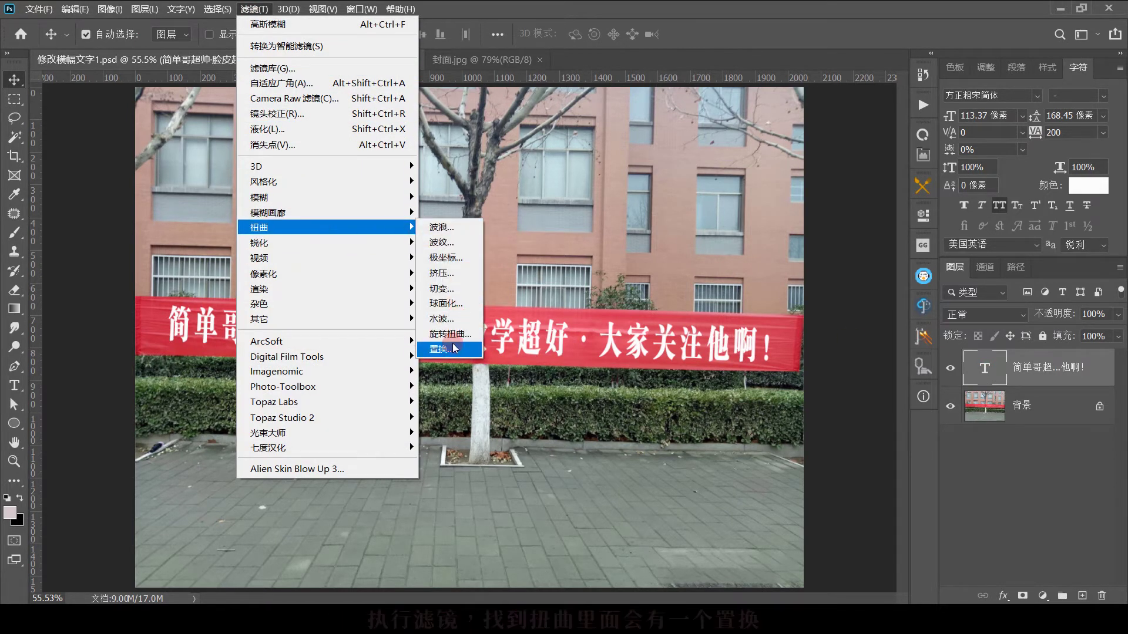
pyautogui.click(447, 349)
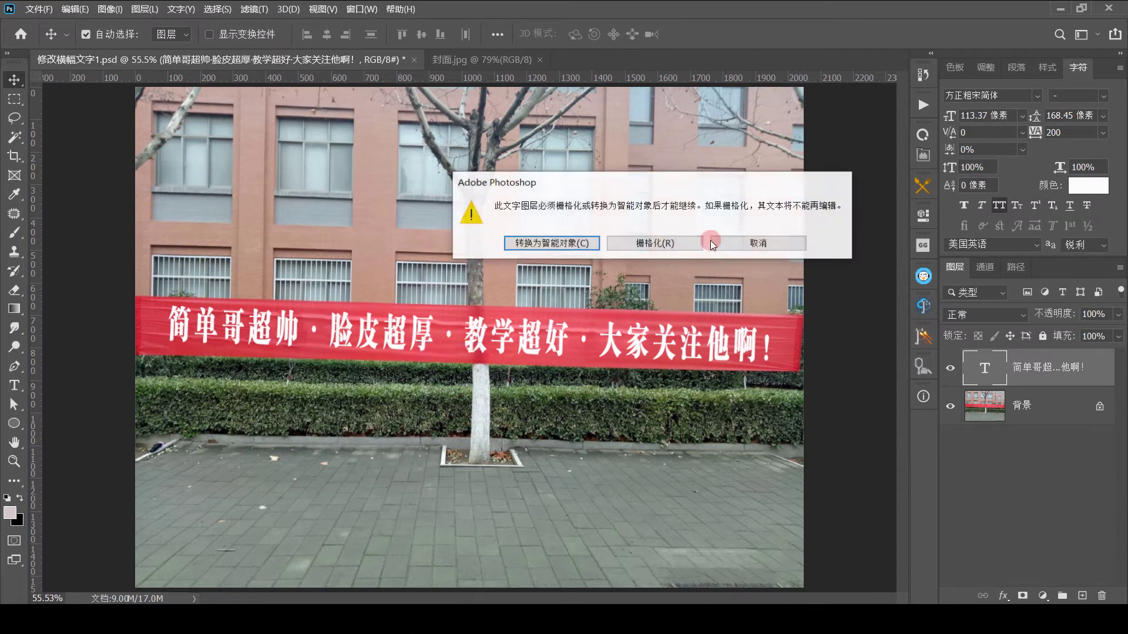
pyautogui.click(550, 243)
pyautogui.click(632, 181)
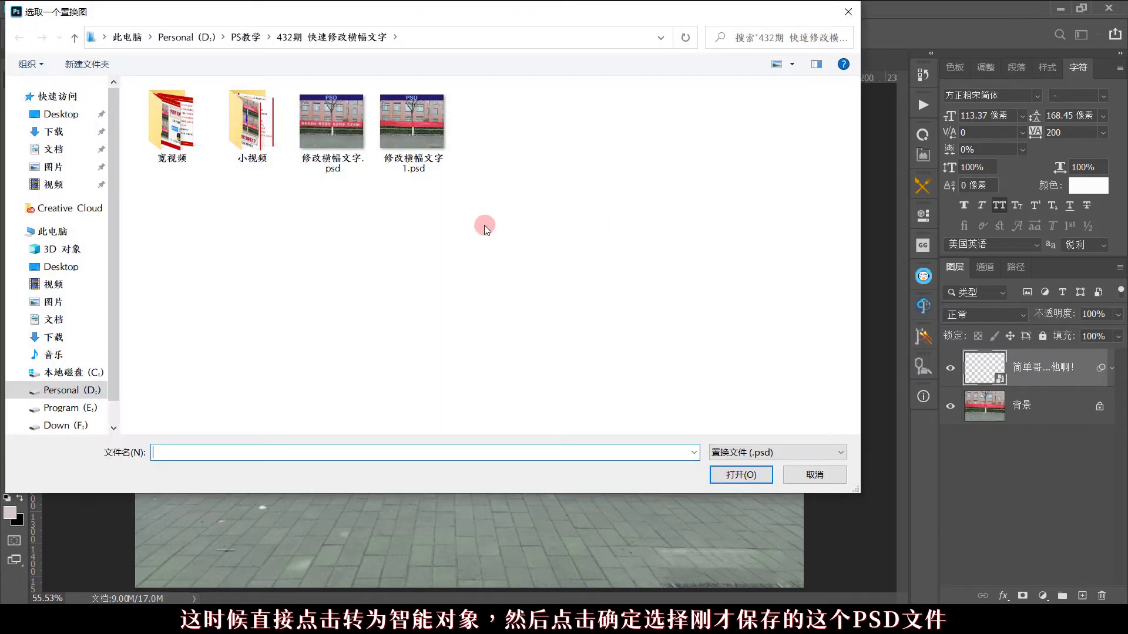
pyautogui.click(411, 126)
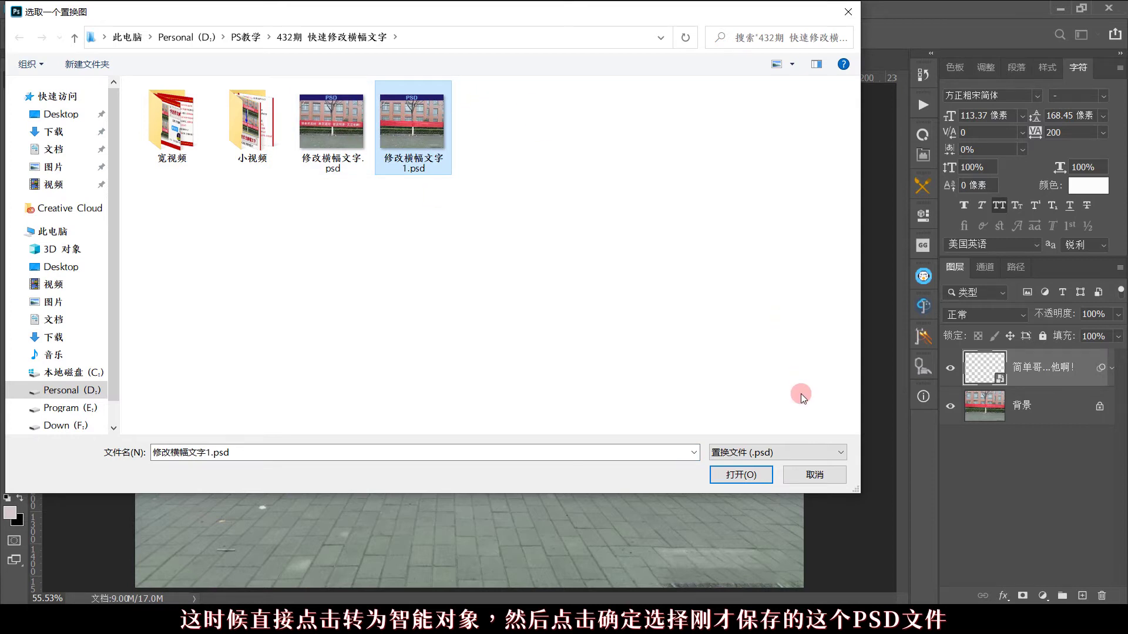
pyautogui.click(749, 476)
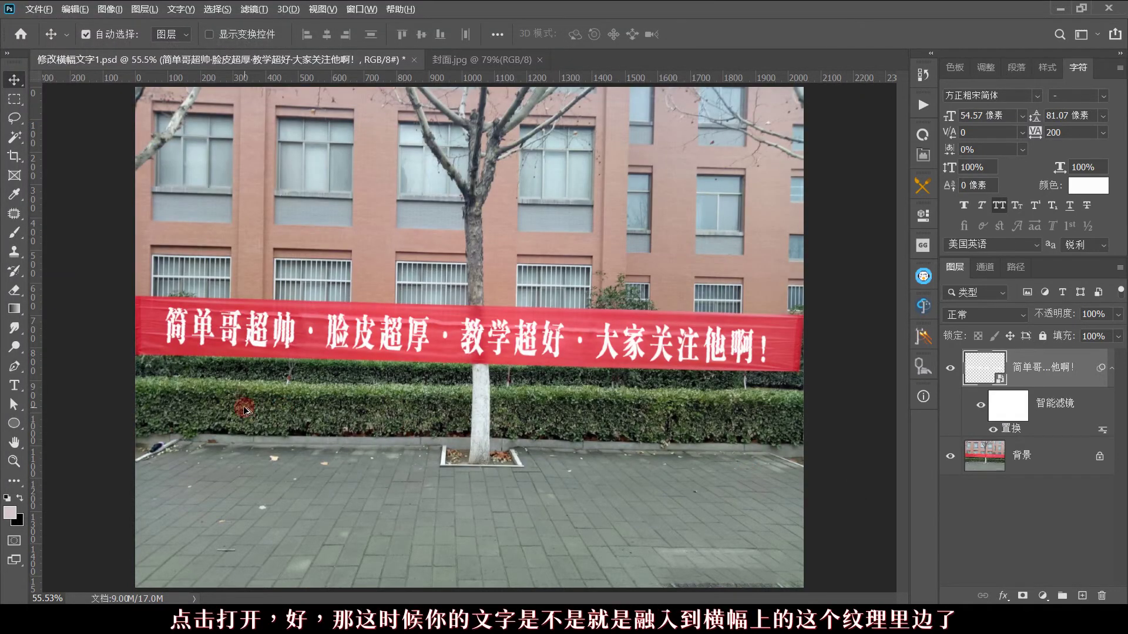
# Zoom in and out to check the text bending with the fabric folds.
pyautogui.scroll(3, 309, 307)
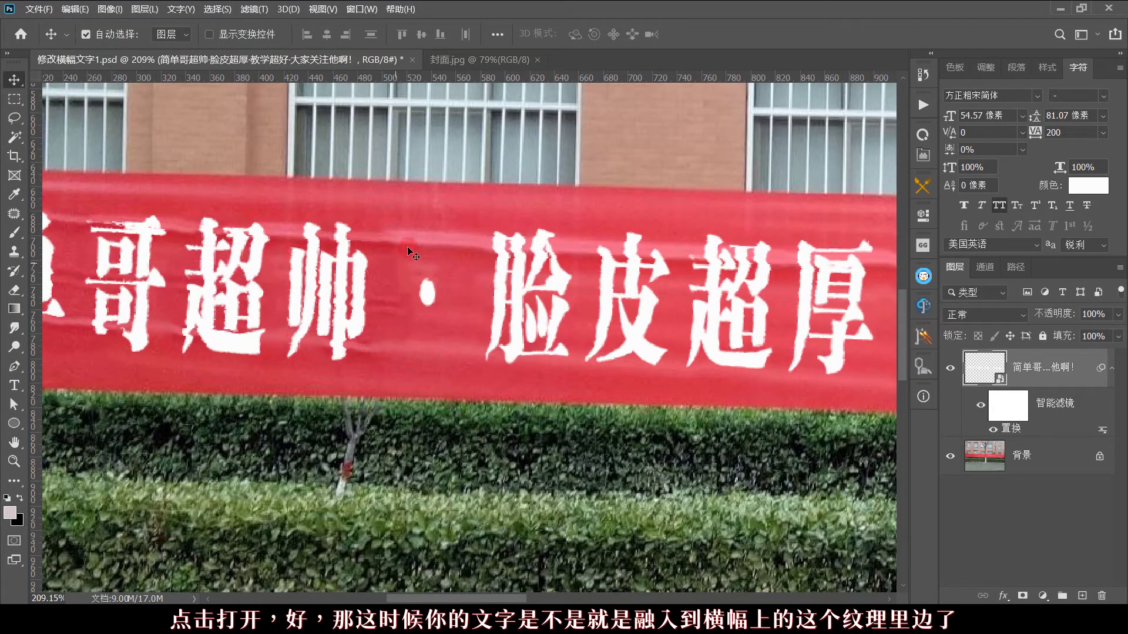
pyautogui.scroll(-2, 433, 240)
pyautogui.scroll(-1, 411, 235)
pyautogui.scroll(-1, 408, 238)
pyautogui.scroll(-1, 341, 249)
pyautogui.scroll(-1, 339, 249)
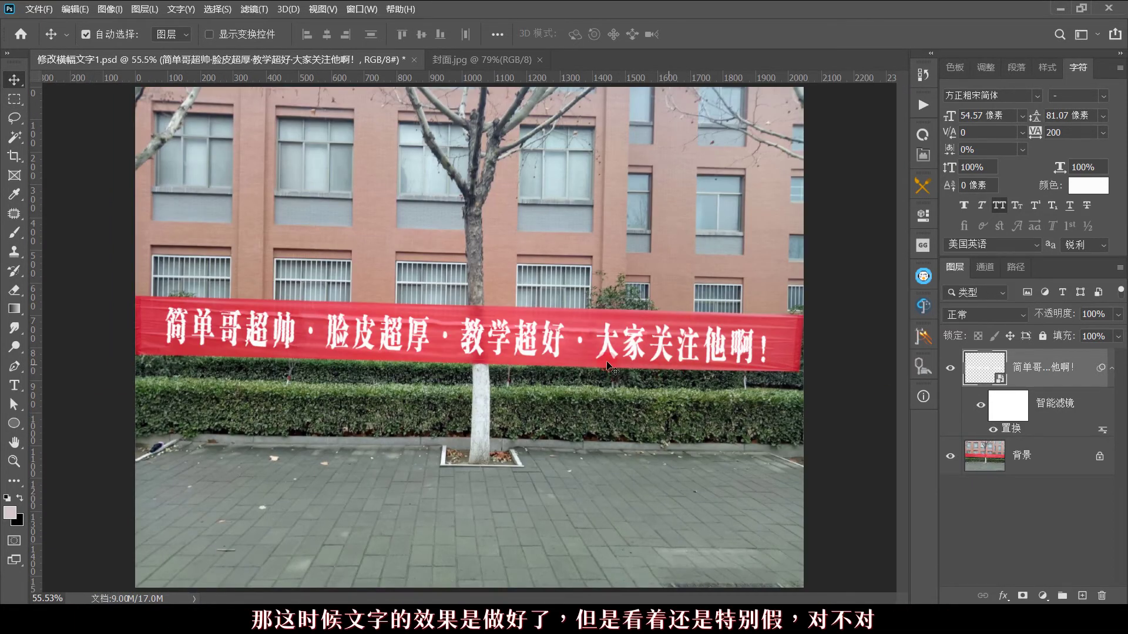
pyautogui.scroll(2, 361, 327)
pyautogui.scroll(2, 362, 327)
pyautogui.scroll(1, 315, 345)
pyautogui.scroll(-2, 315, 345)
# Add about 6.3% monochromatic Gaussian noise to the slogan.
pyautogui.click(254, 8)
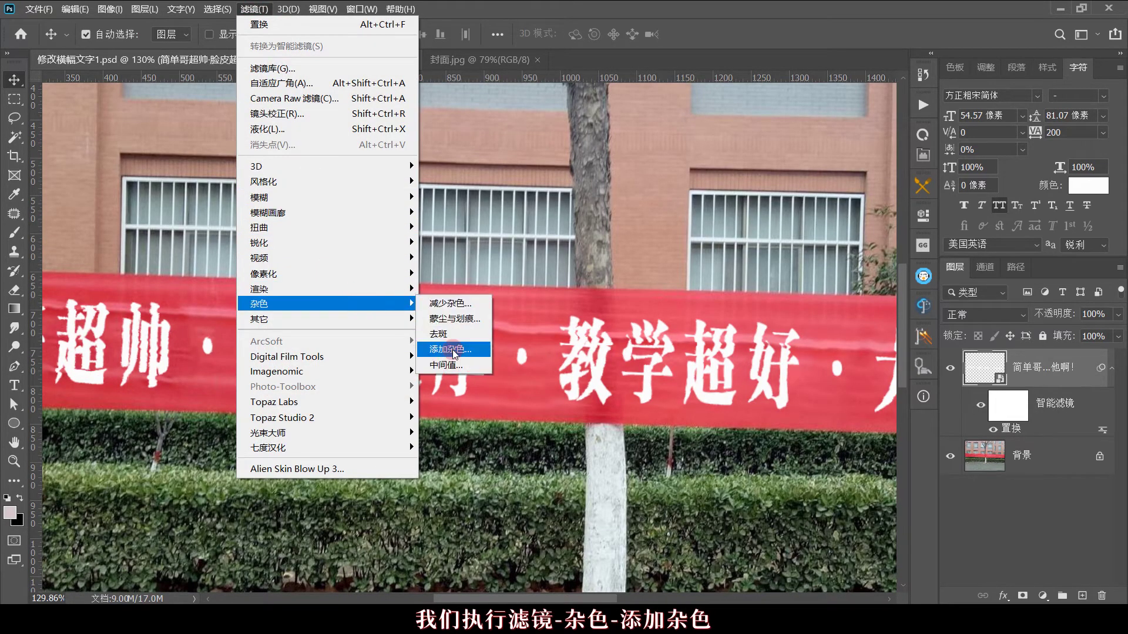
pyautogui.click(452, 350)
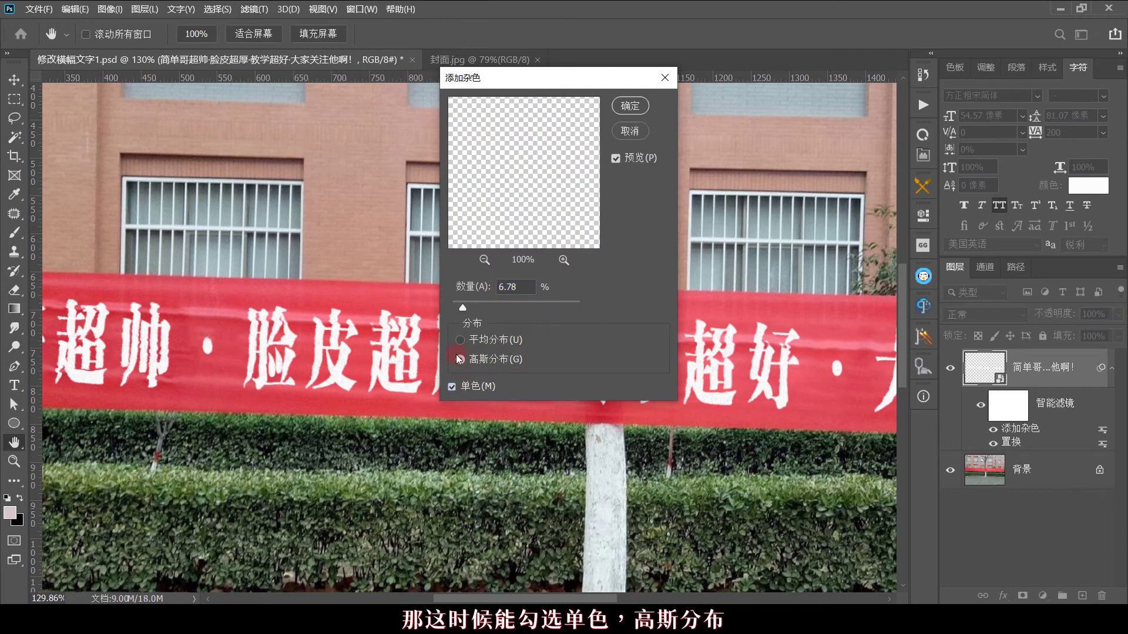
pyautogui.scroll(5, 258, 341)
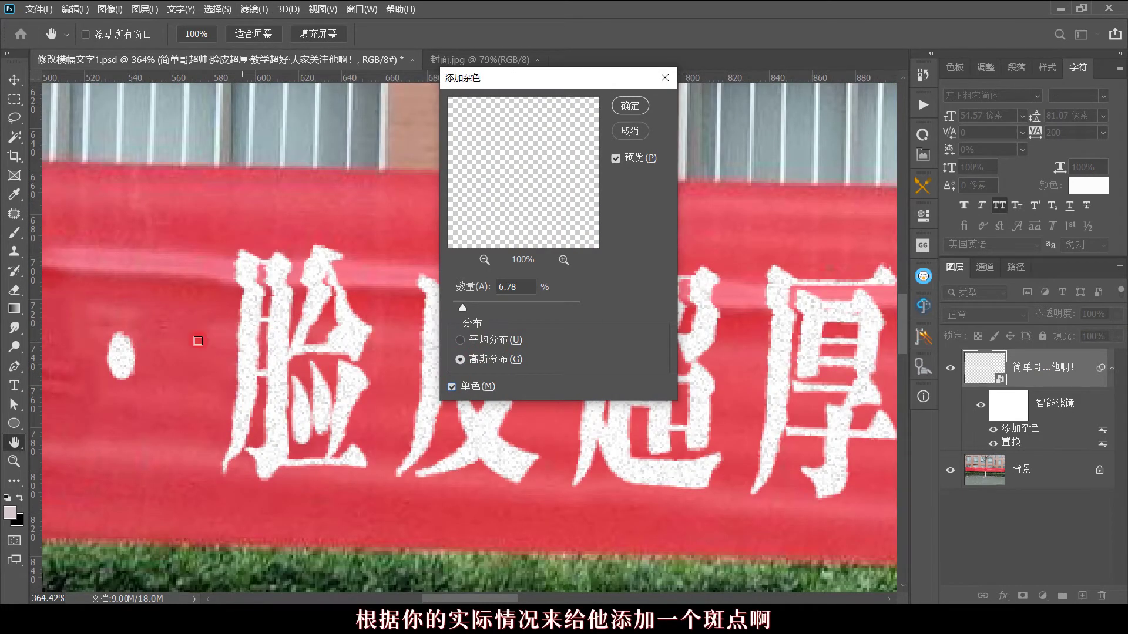
pyautogui.moveTo(463, 307)
pyautogui.mouseDown()
pyautogui.moveTo(498, 305)
pyautogui.moveTo(463, 301)
pyautogui.mouseUp()
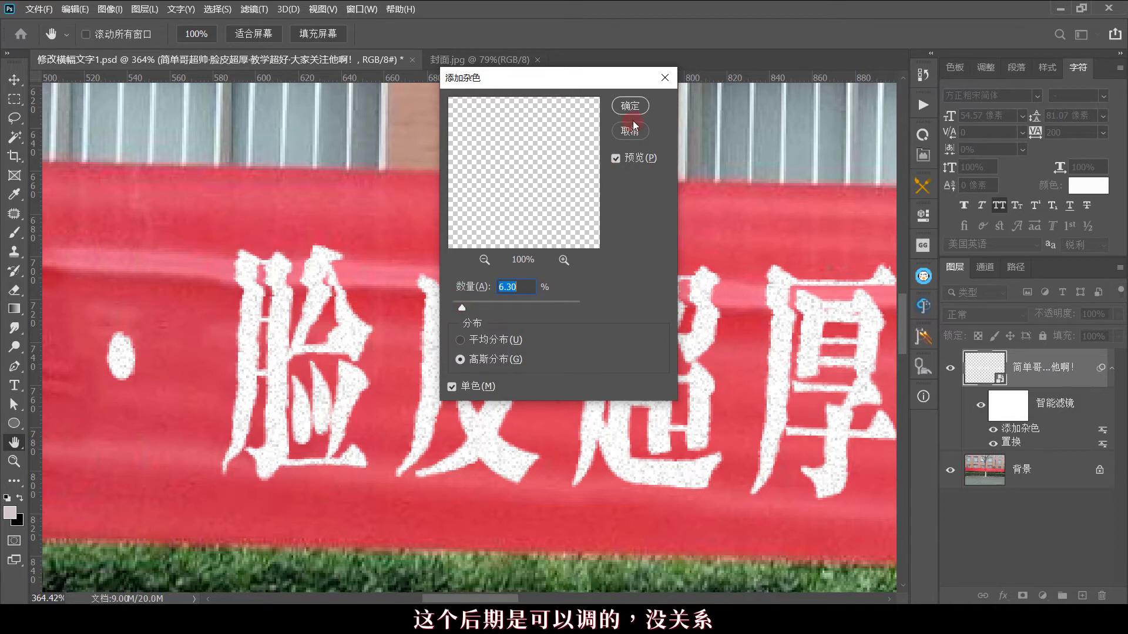
pyautogui.click(630, 106)
# Apply a 0.5 pixel Gaussian Blur to the slogan.
pyautogui.click(254, 9)
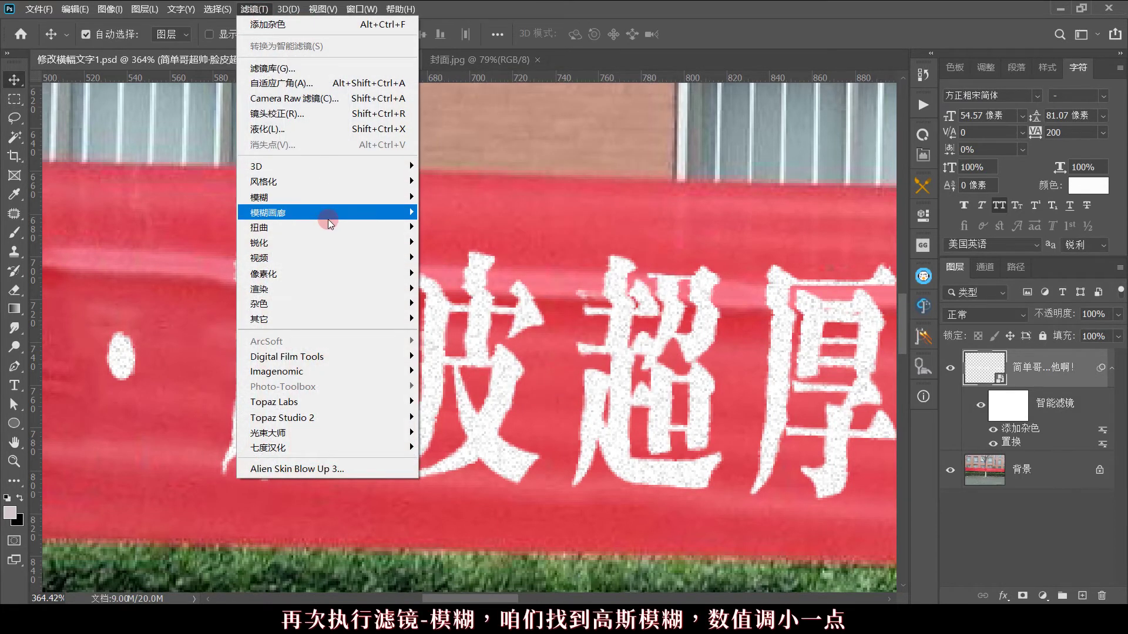
pyautogui.moveTo(326, 196)
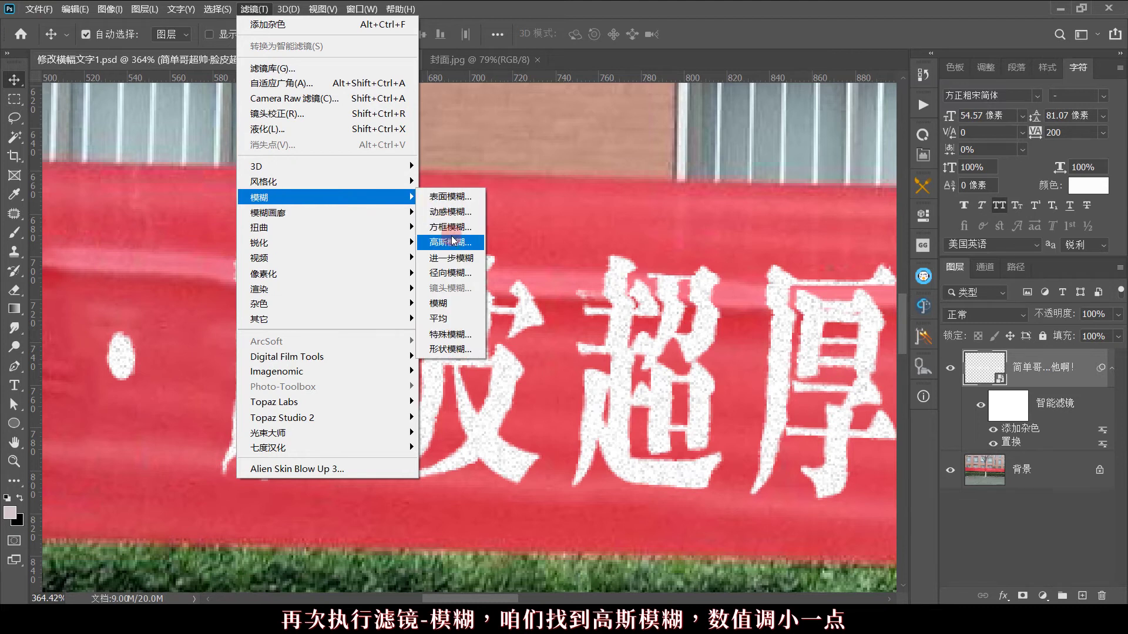
pyautogui.click(453, 240)
pyautogui.moveTo(802, 460); pyautogui.dragTo(758, 459)
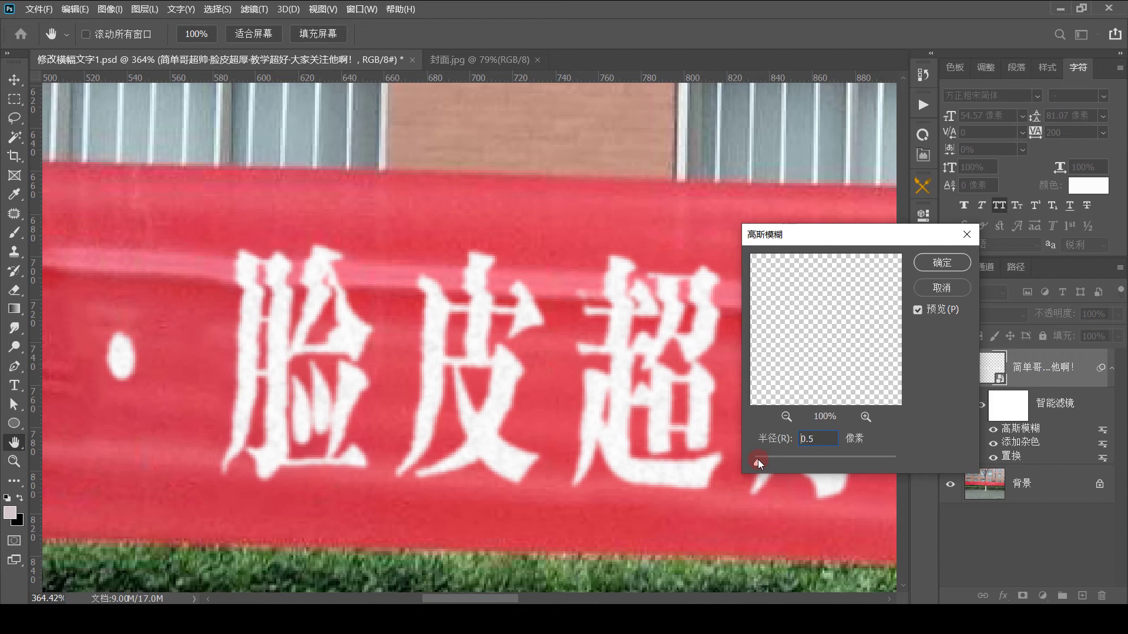
pyautogui.click(942, 263)
# Split the text layer's Underlying Layer Blend If highlight slider to 93/230 so fabric shows through.
pyautogui.hotkey('ctrl', '0')
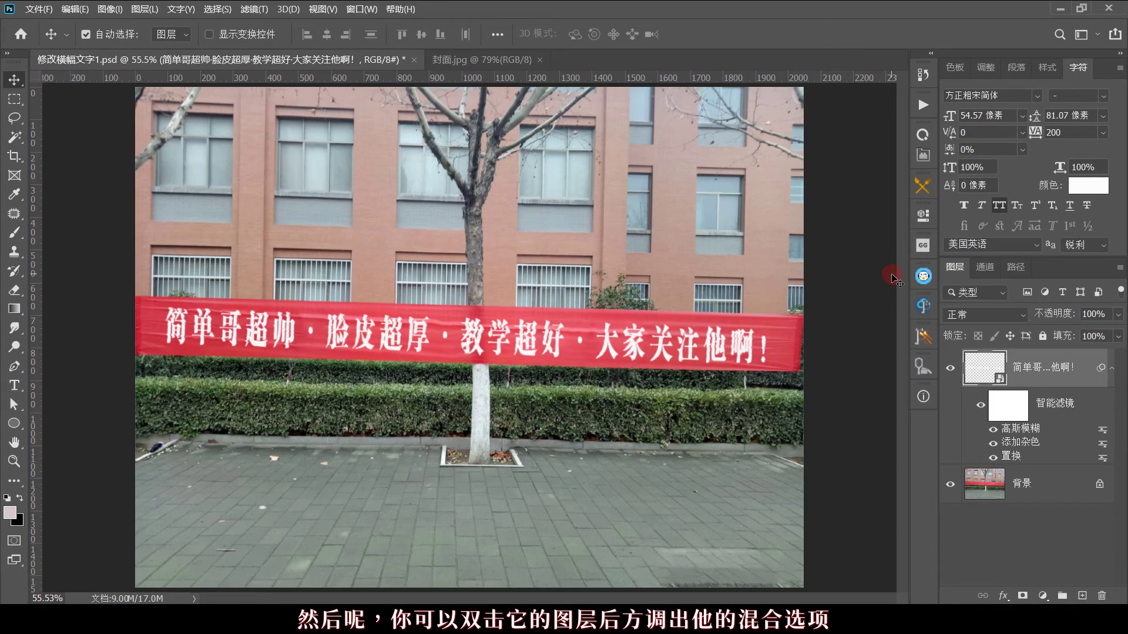
pyautogui.scroll(3, 529, 320)
pyautogui.doubleClick(1087, 368)
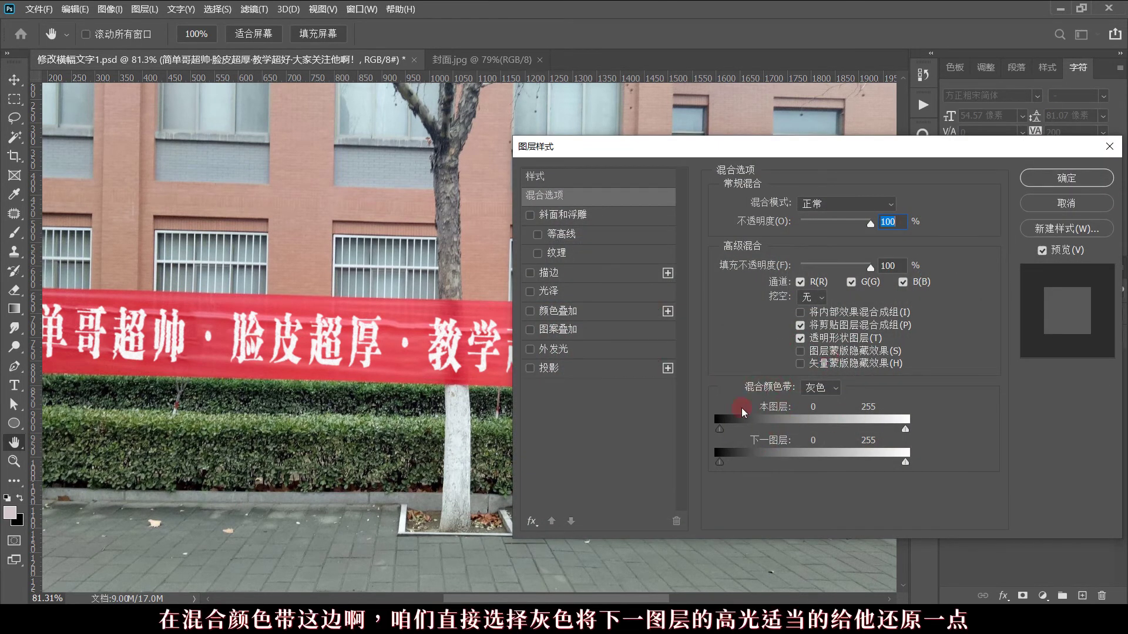
pyautogui.keyDown('alt'); pyautogui.moveTo(905, 467); pyautogui.dragTo(836, 468); pyautogui.keyUp('alt')
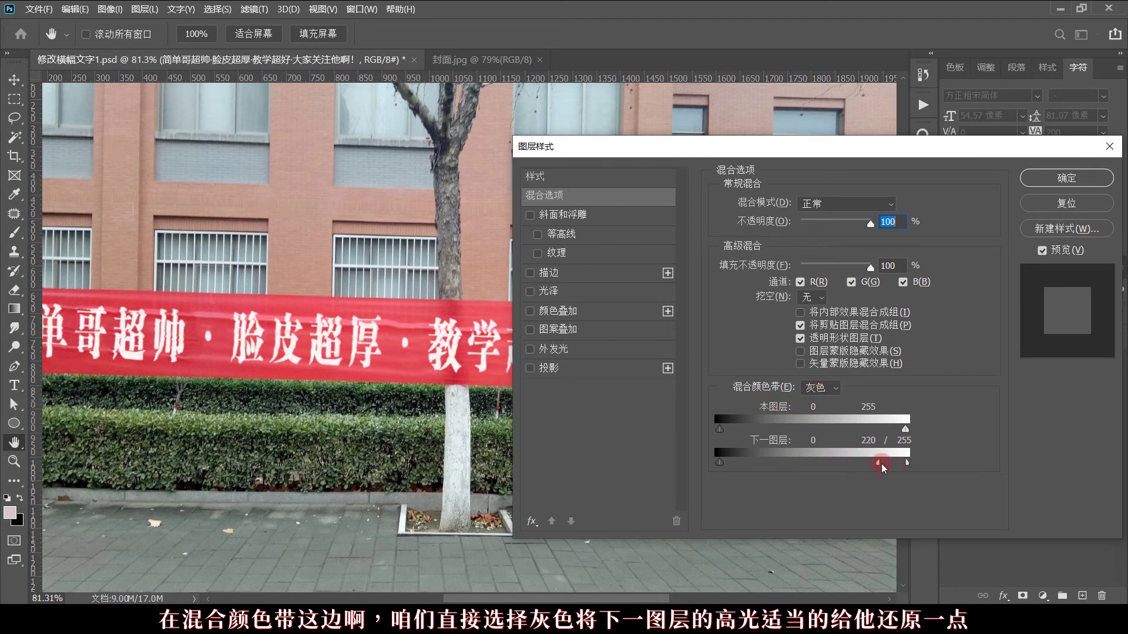
pyautogui.moveTo(815, 466); pyautogui.dragTo(793, 460)
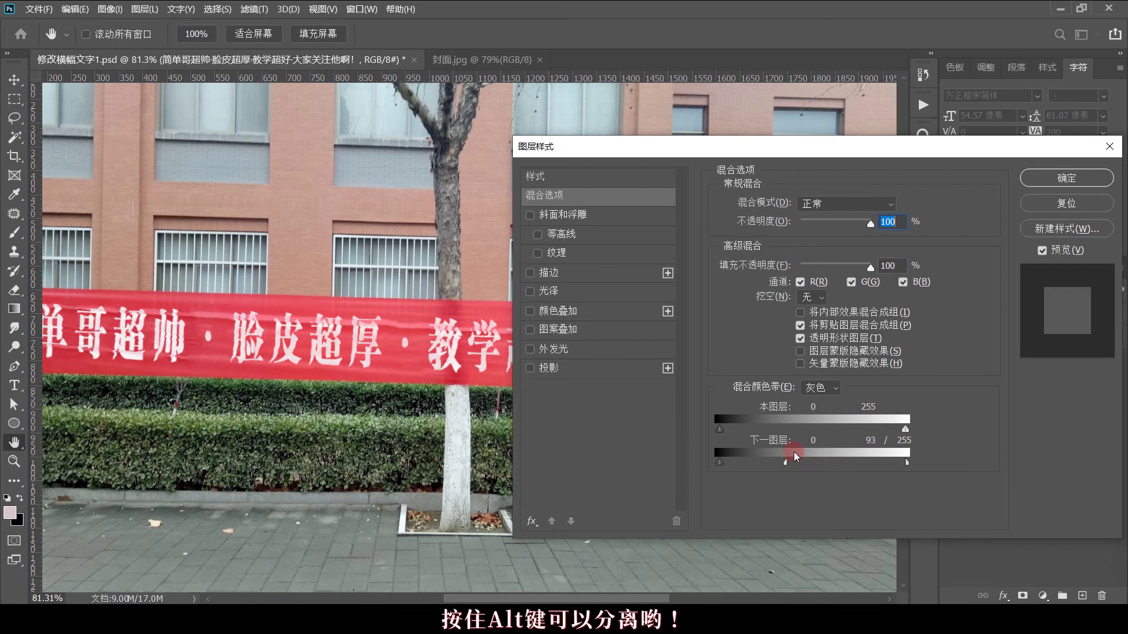
pyautogui.click(908, 462)
pyautogui.moveTo(908, 462); pyautogui.dragTo(869, 462)
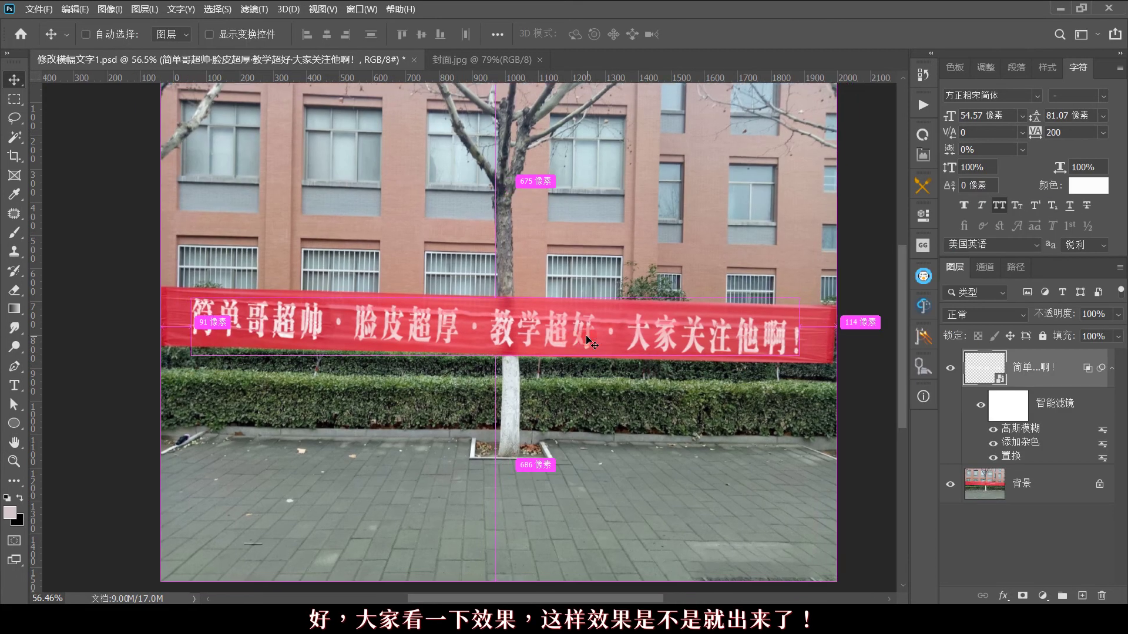